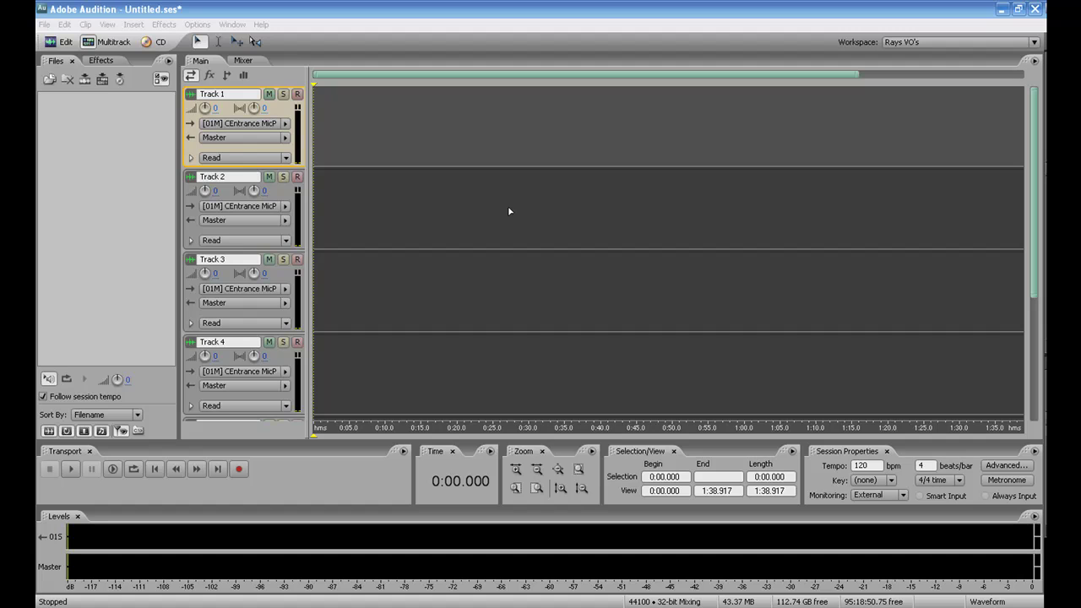
Step: Create a new 44100 Hz session, discarding changes to the old untitled session
left_click(52, 42)
left_click(43, 26)
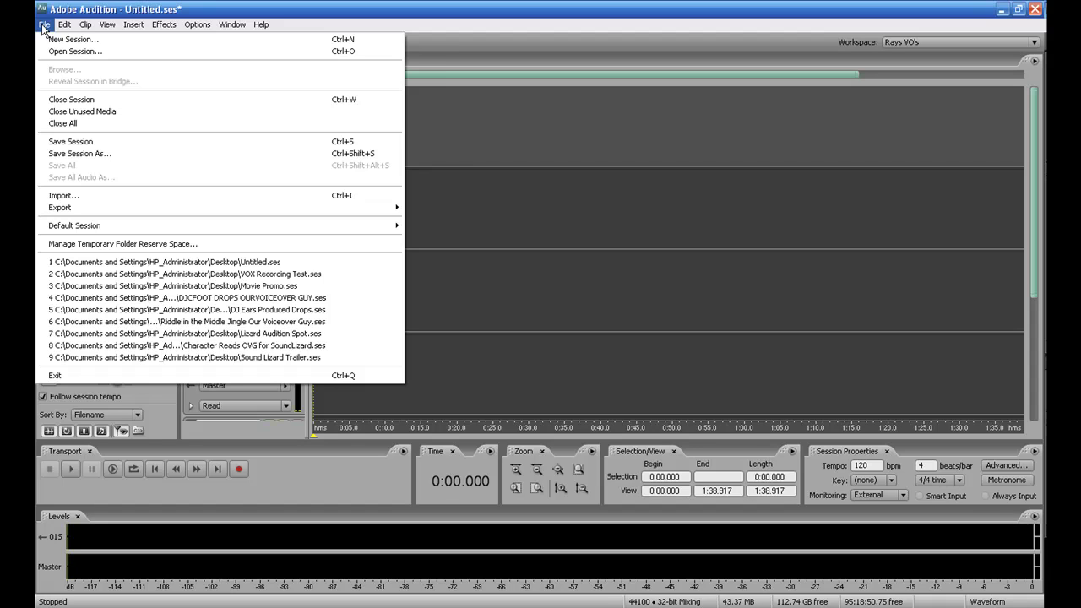
left_click(53, 39)
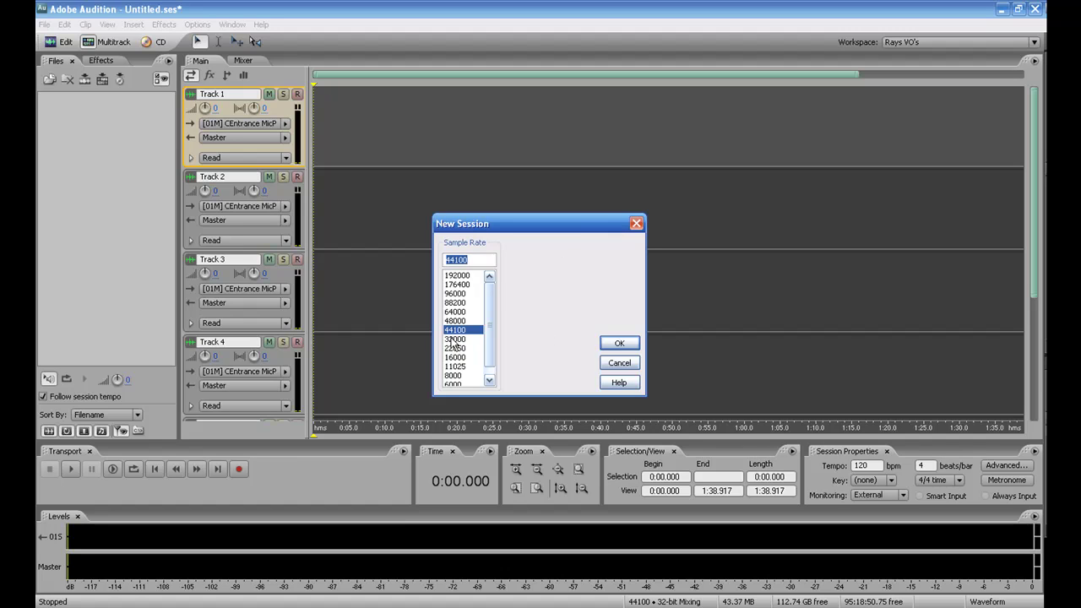
left_click(616, 343)
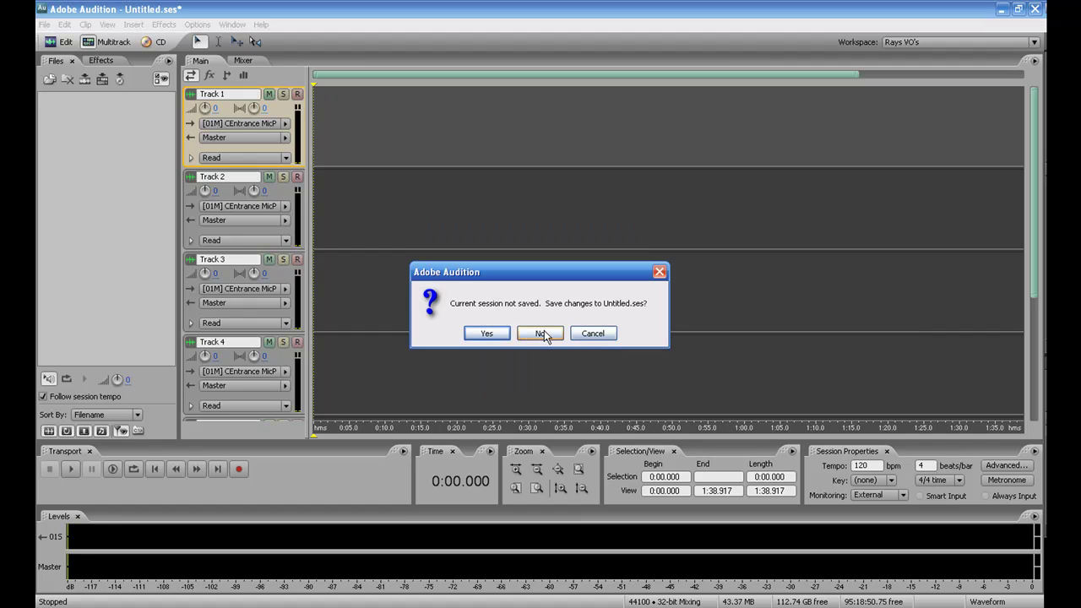
left_click(541, 335)
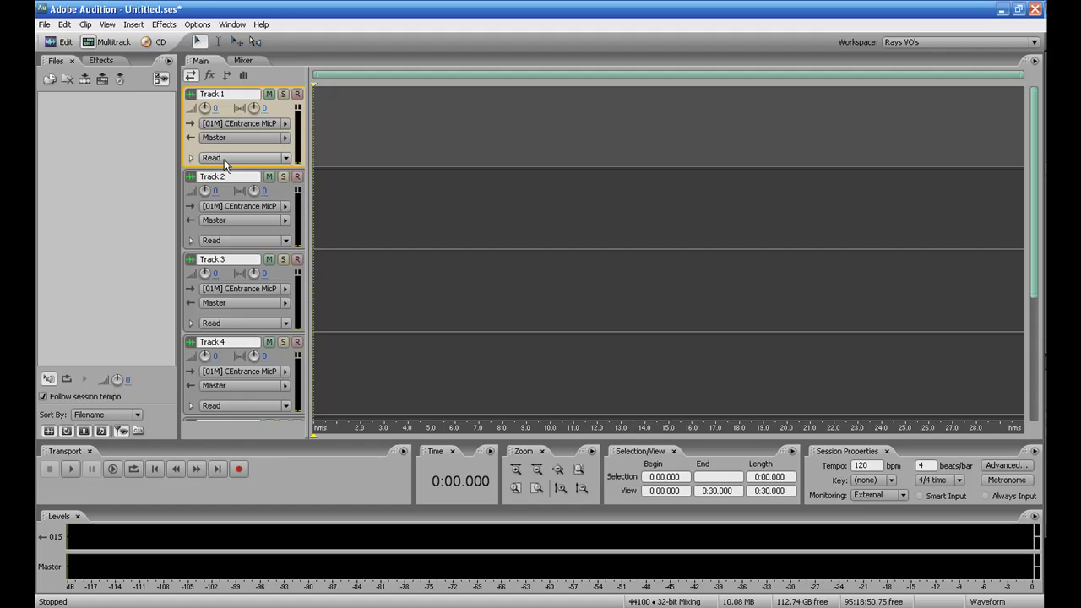
Step: Open Audio Hardware Setup from Track 1's input menu and list the multitrack audio drivers
left_click(285, 123)
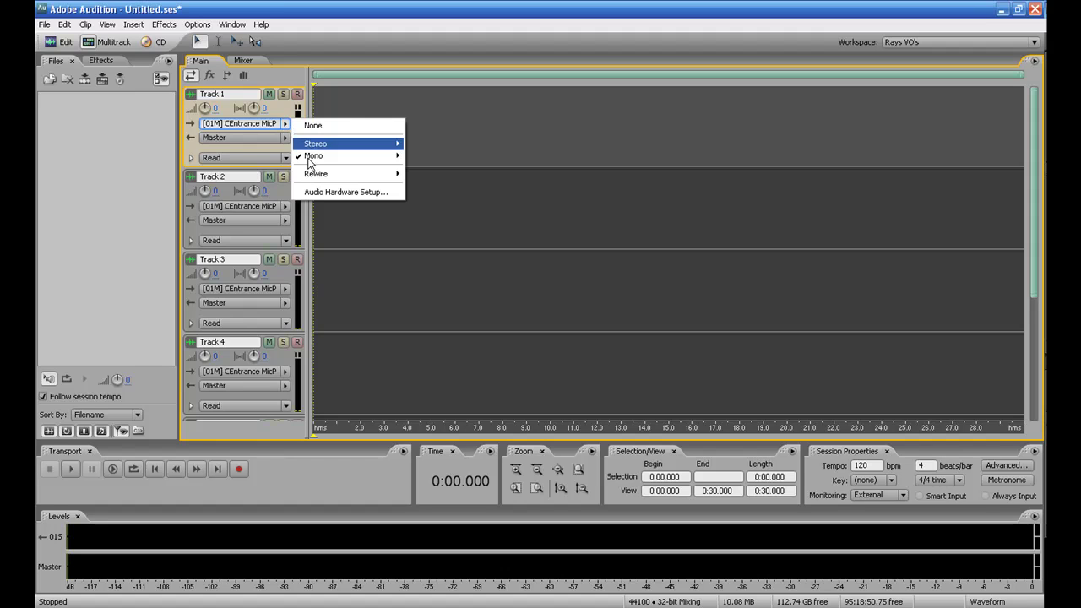
left_click(310, 192)
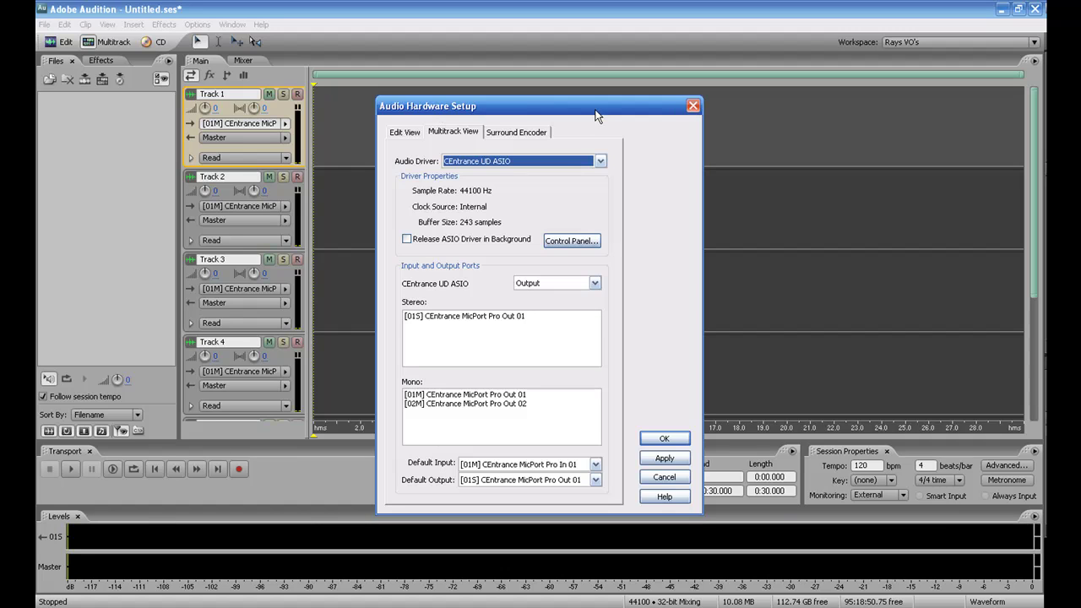
left_click(602, 164)
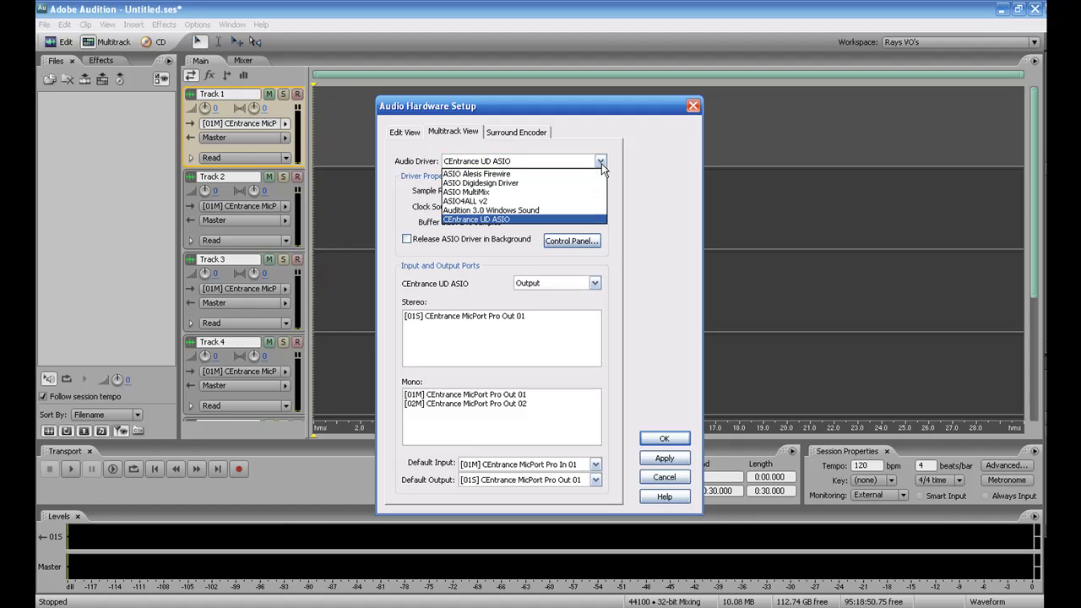
Step: Keep CEntrance UD ASIO as the multitrack audio driver
left_click(553, 214)
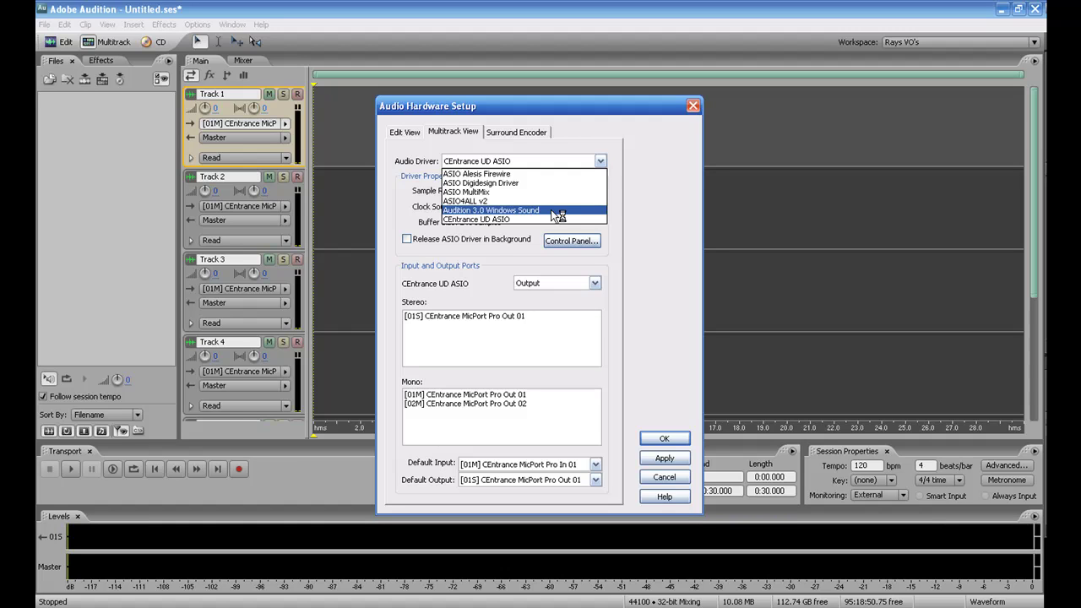
left_click(484, 220)
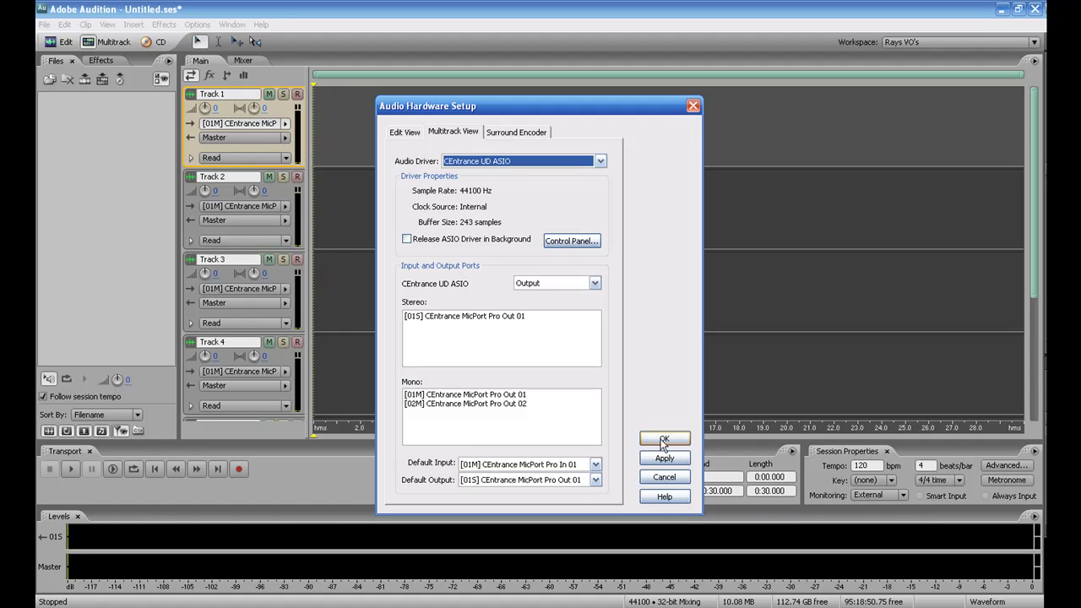
Step: Check the Edit View hardware settings, arm Track 1 for recording, and name the session 'Test toot'
left_click(403, 132)
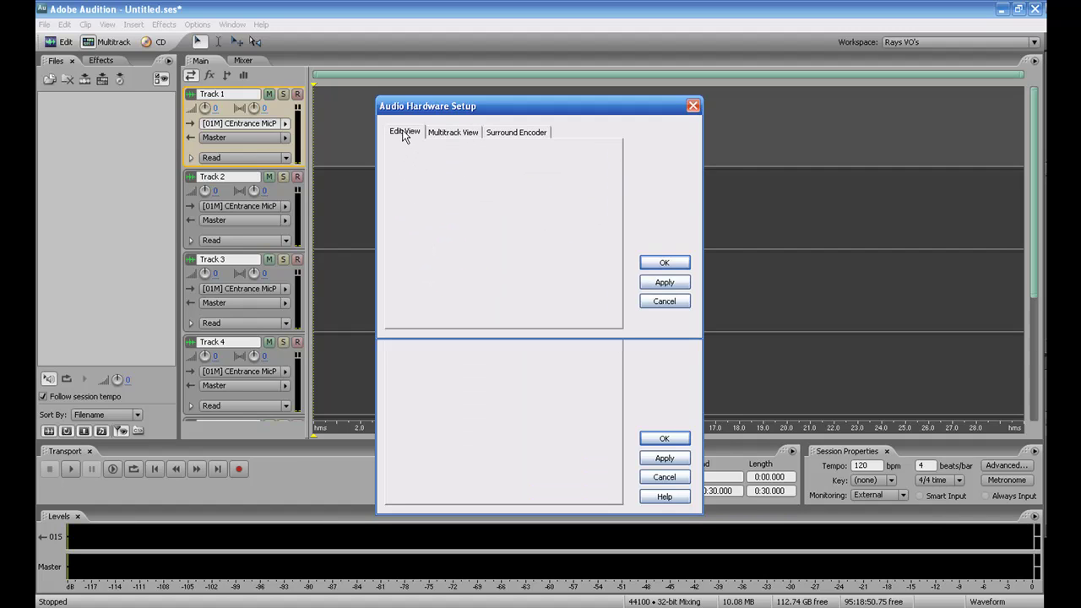
key("Return")
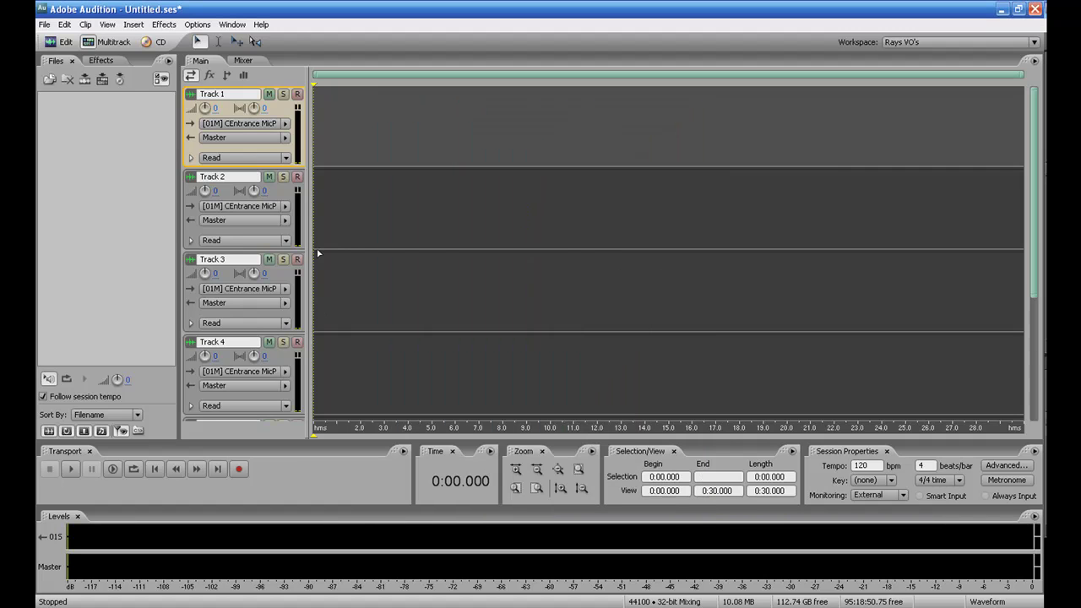
left_click(298, 94)
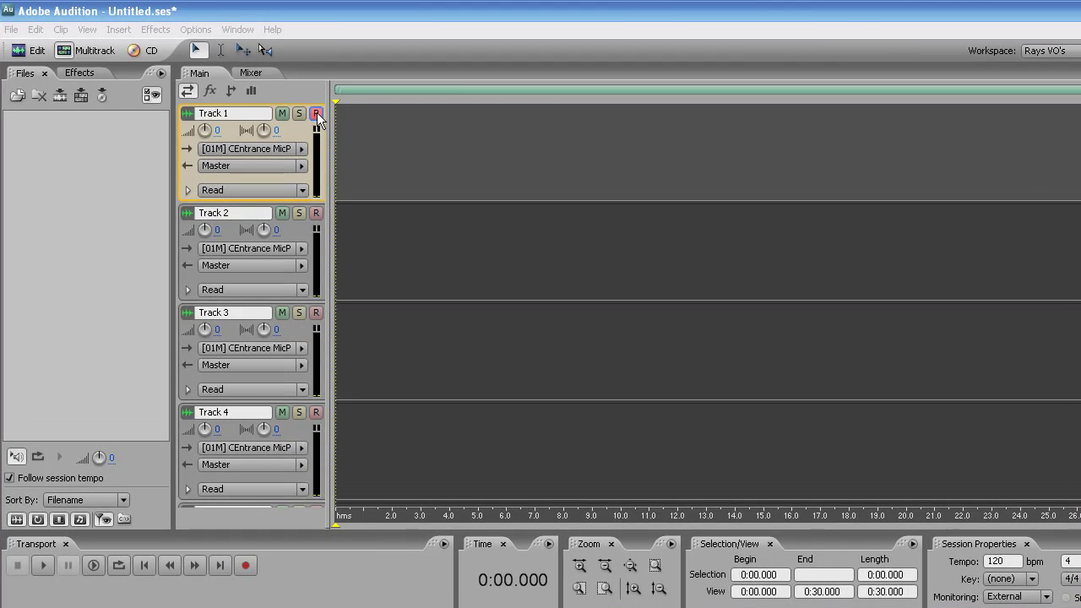
key("ctrl+s")
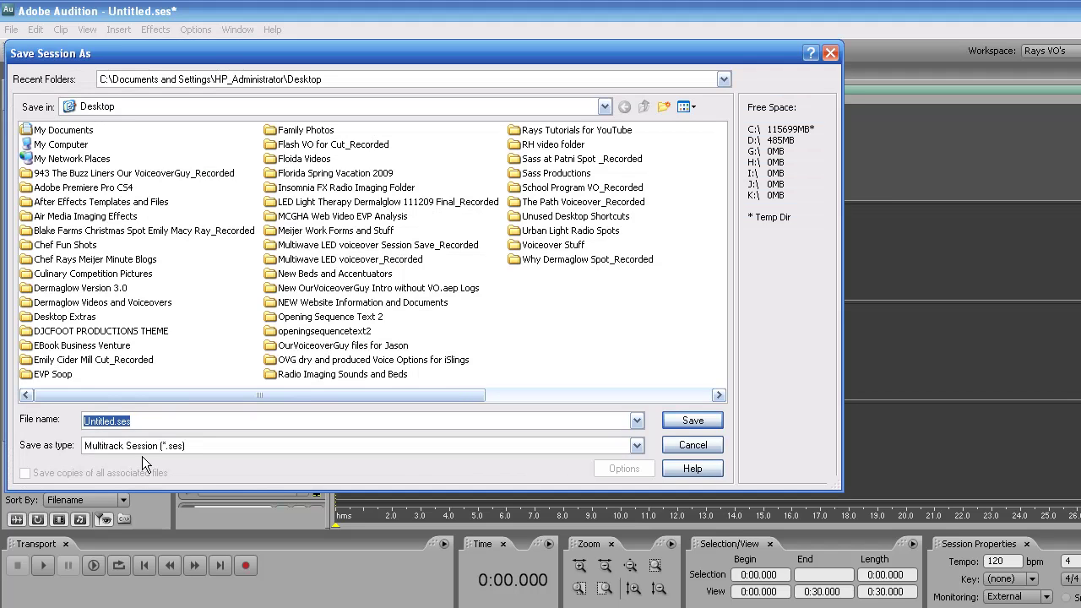
type("Test")
type(" tool")
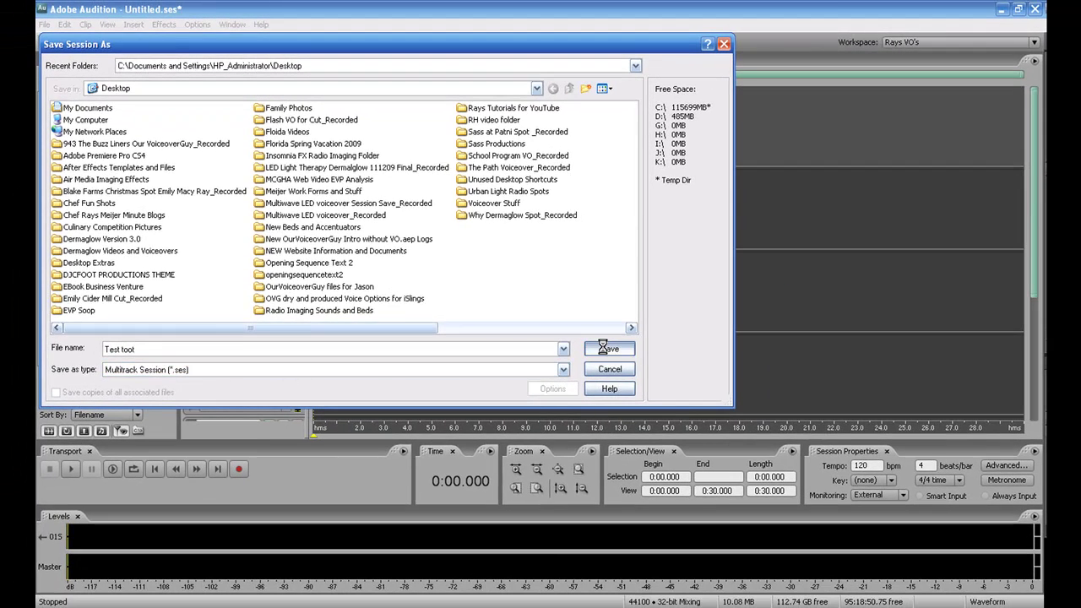
Step: Save the session as Test toot.ses and turn on Monitor Input Level in the level meter
left_click(605, 352)
right_click(536, 534)
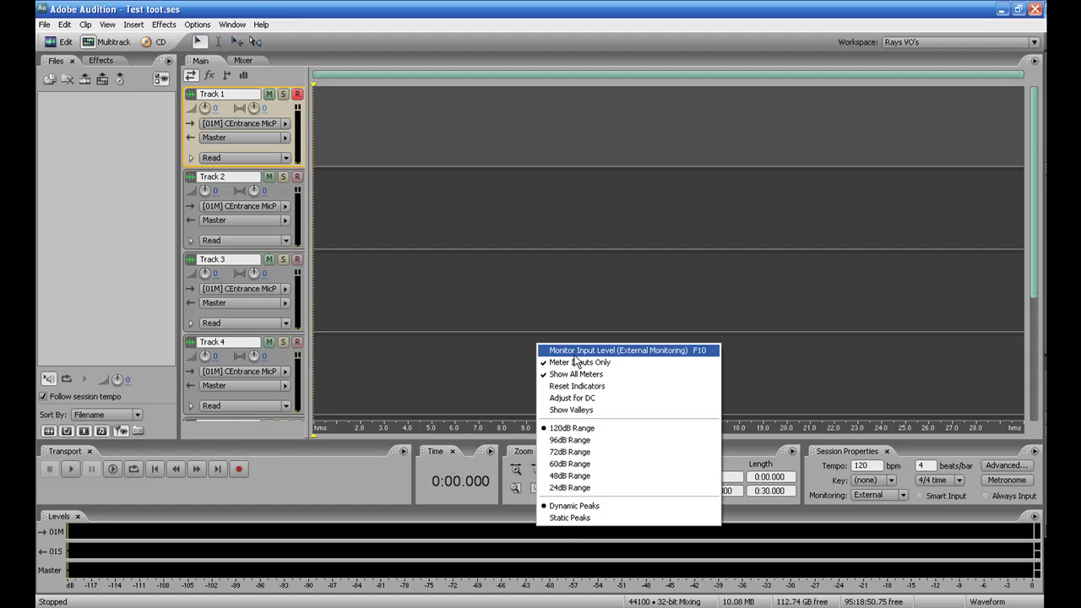
left_click(575, 353)
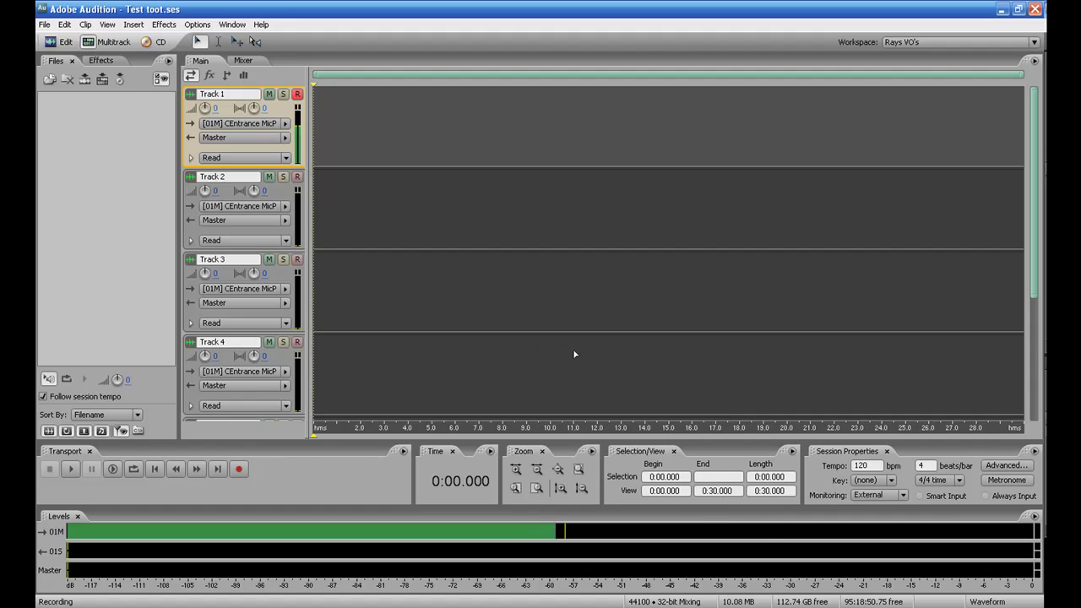
Step: Record a roughly 20-second voice clip, Track 1_001, onto Track 1
left_click(238, 469)
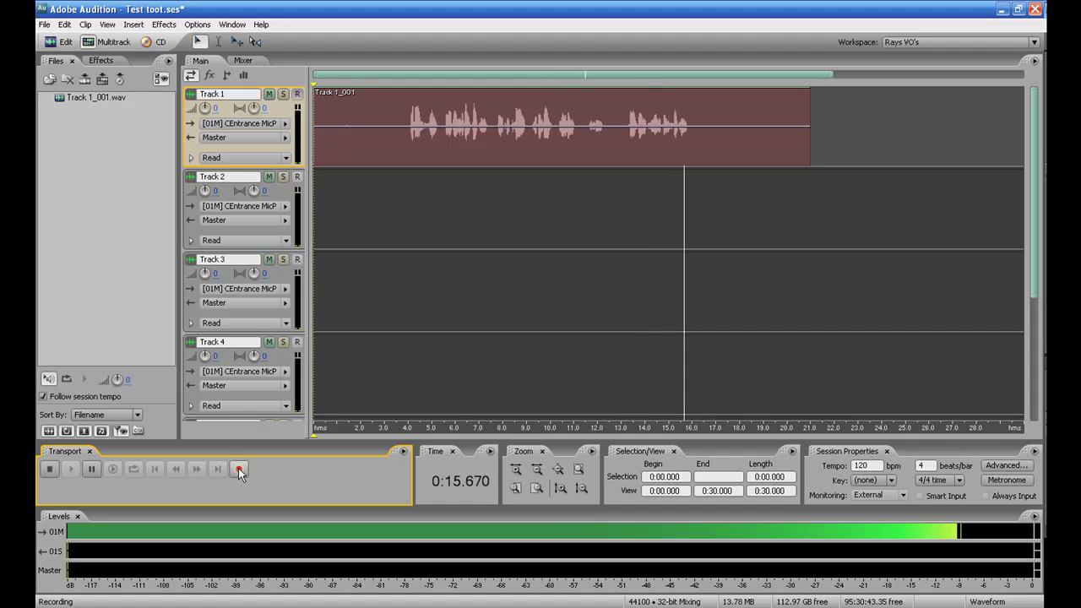
left_click(238, 469)
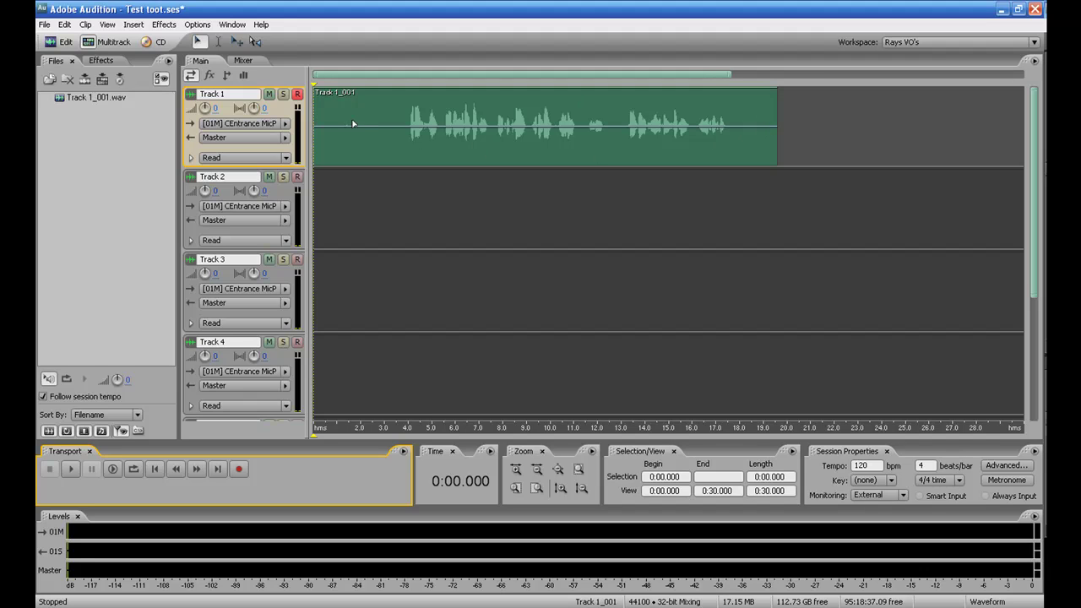
Step: Turn off Track 1's Arm For Record button
left_click(298, 95)
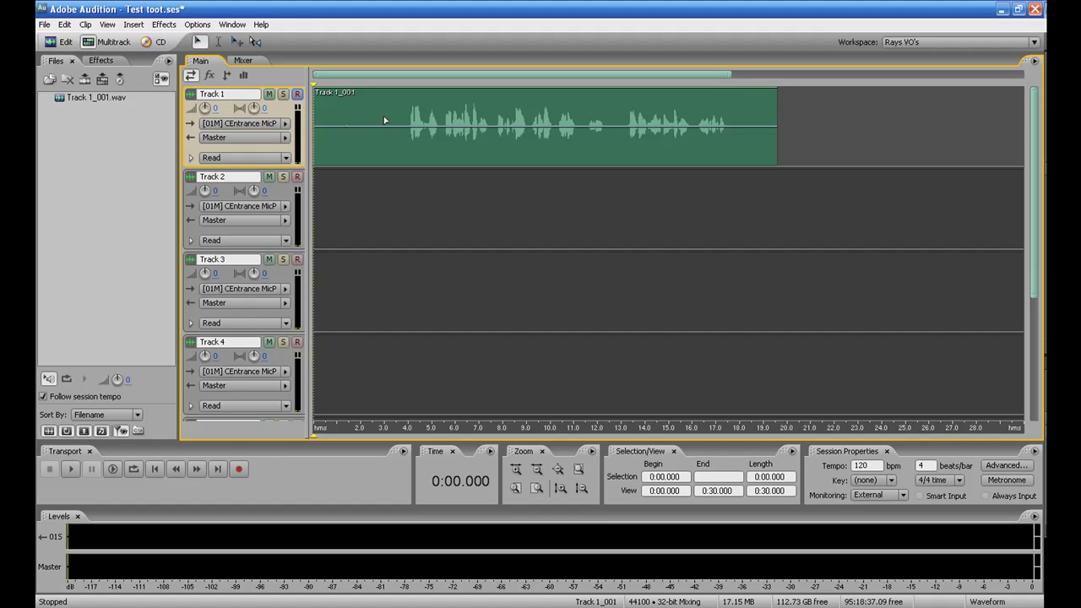
Step: Open Track 1_001 in Edit View, select the whole waveform, and pick Dynamics Processing
double_click(384, 119)
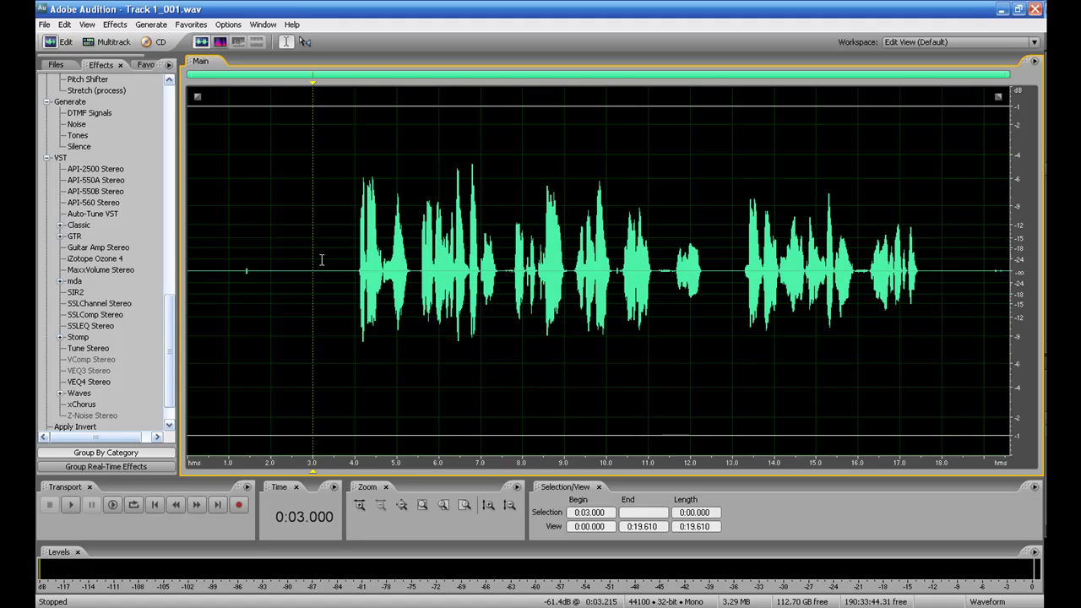
key("ctrl+a")
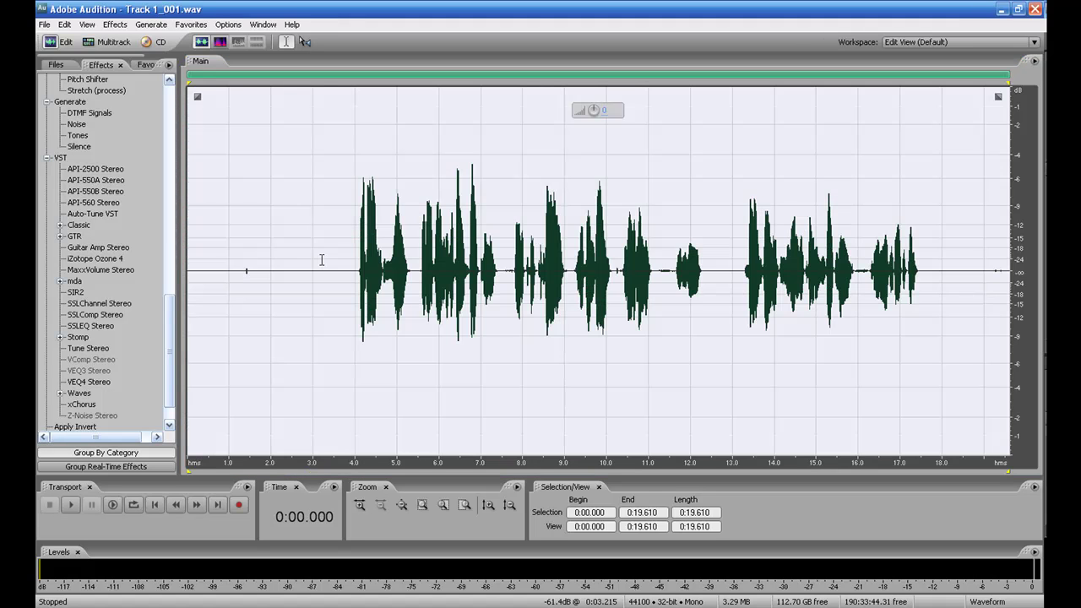
left_click(168, 97)
left_click(167, 97)
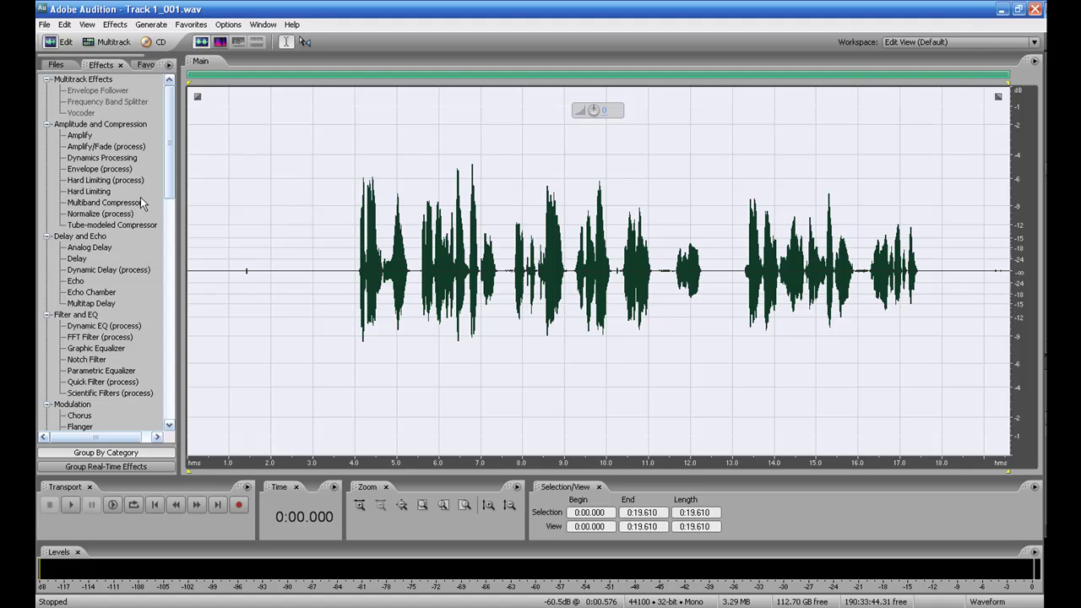
left_click(99, 163)
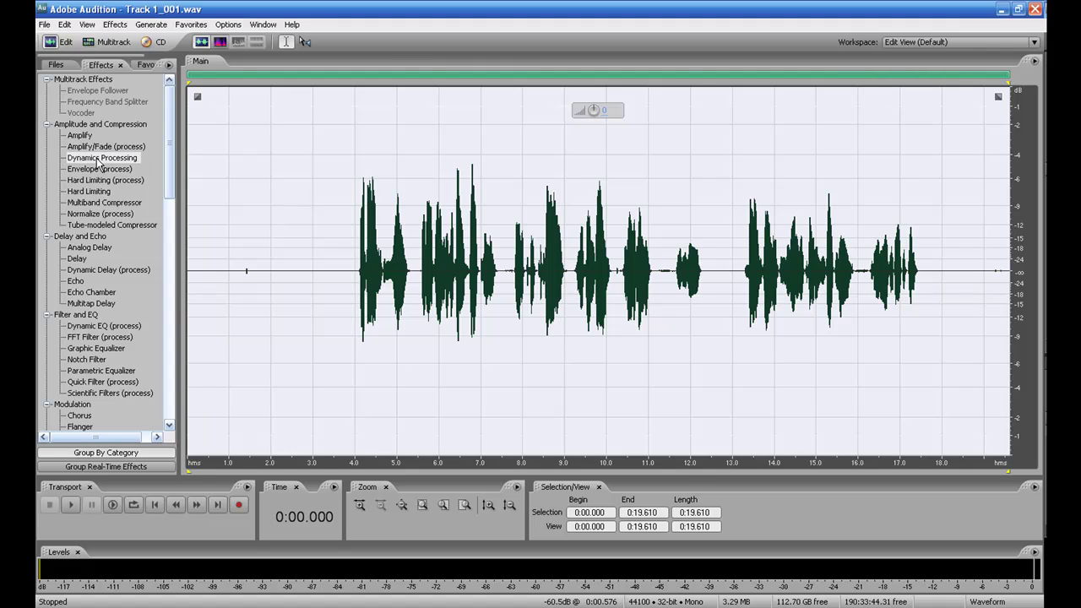
Step: Open Dynamics Processing and load the Compander effect preset
double_click(99, 163)
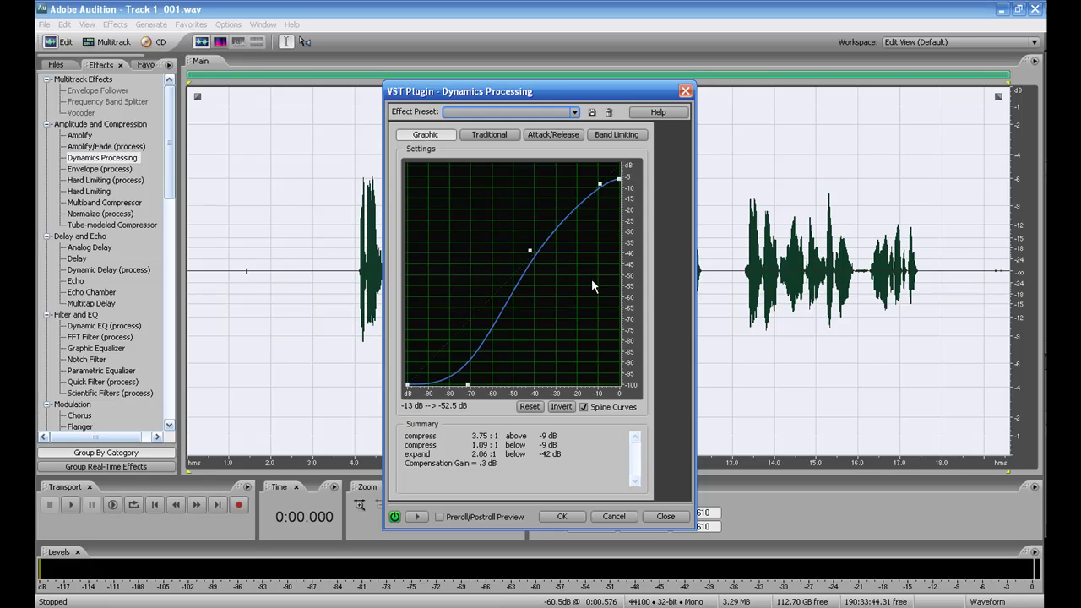
left_click(574, 113)
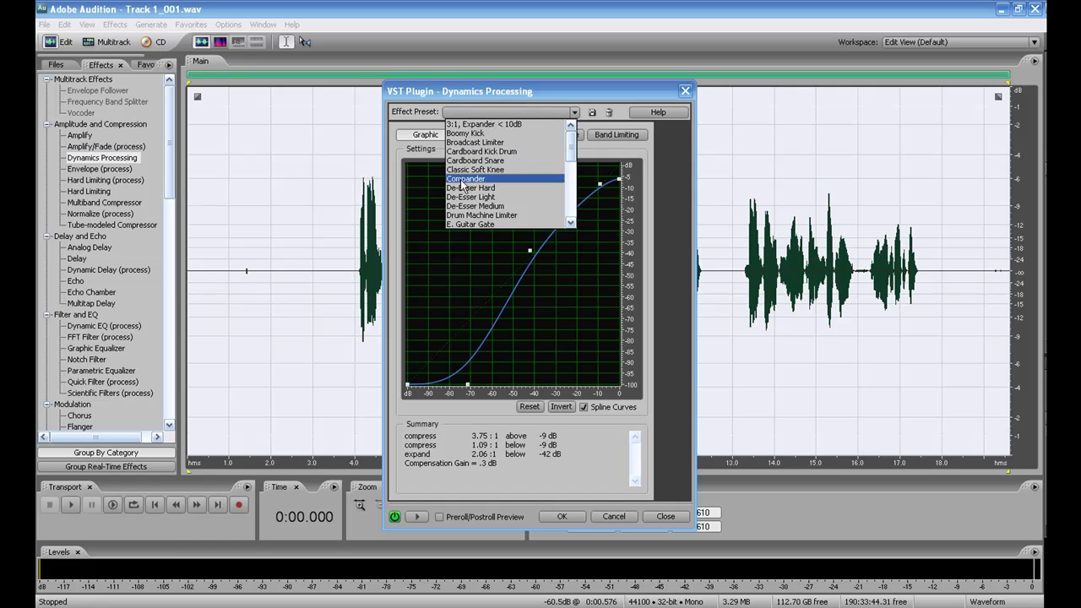
left_click(463, 179)
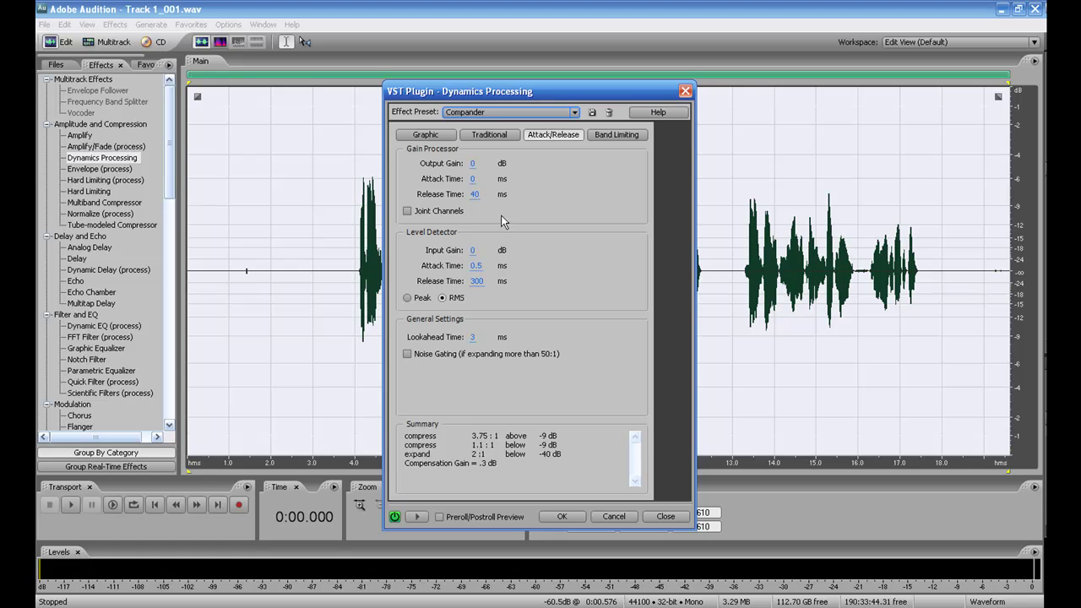
Step: Turn the Compander graph into a spline S-curve with a shifted middle point, preview, and apply
left_click(425, 138)
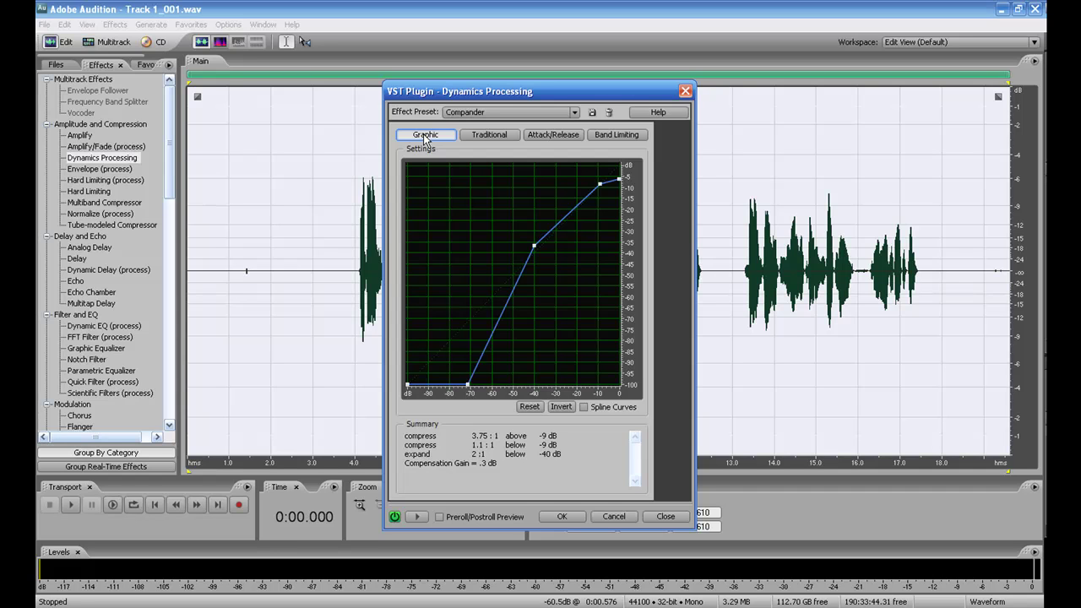
left_click(583, 407)
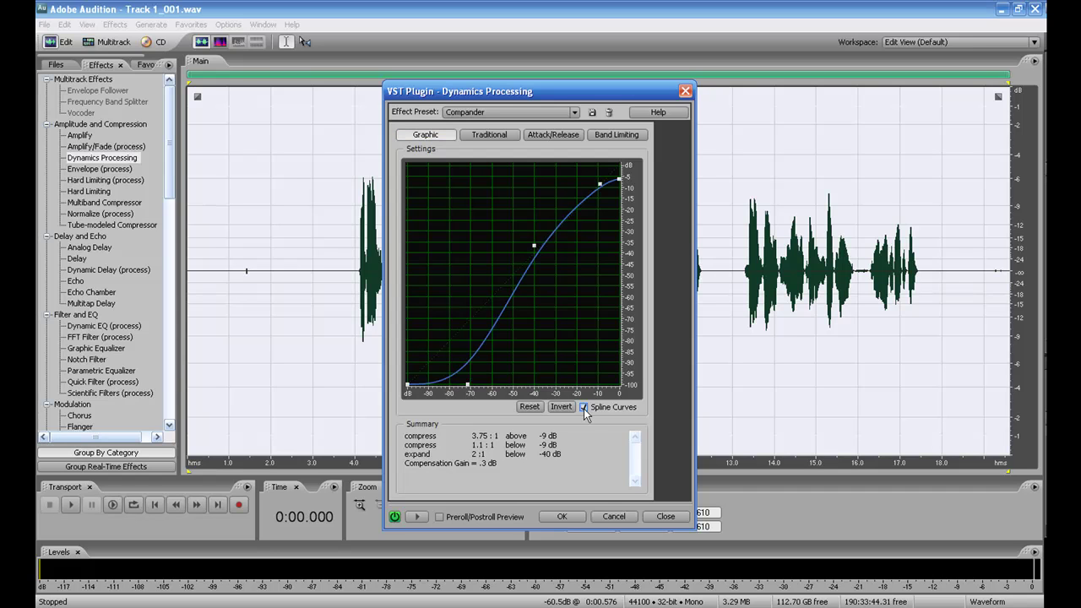
left_click(534, 245)
left_click(415, 517)
left_click_drag(534, 245, 524, 240)
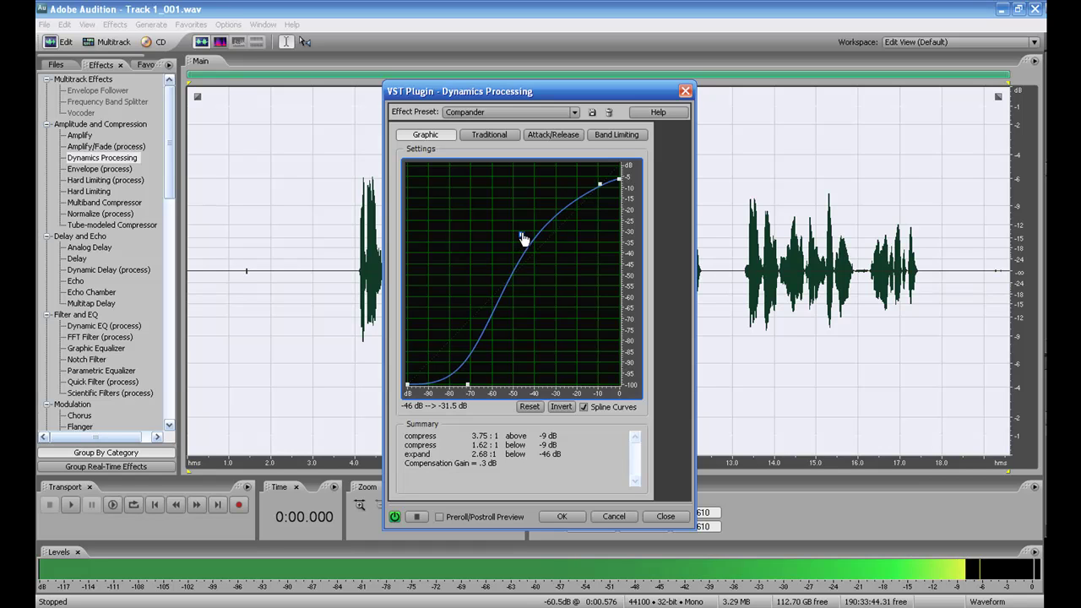
left_click(564, 517)
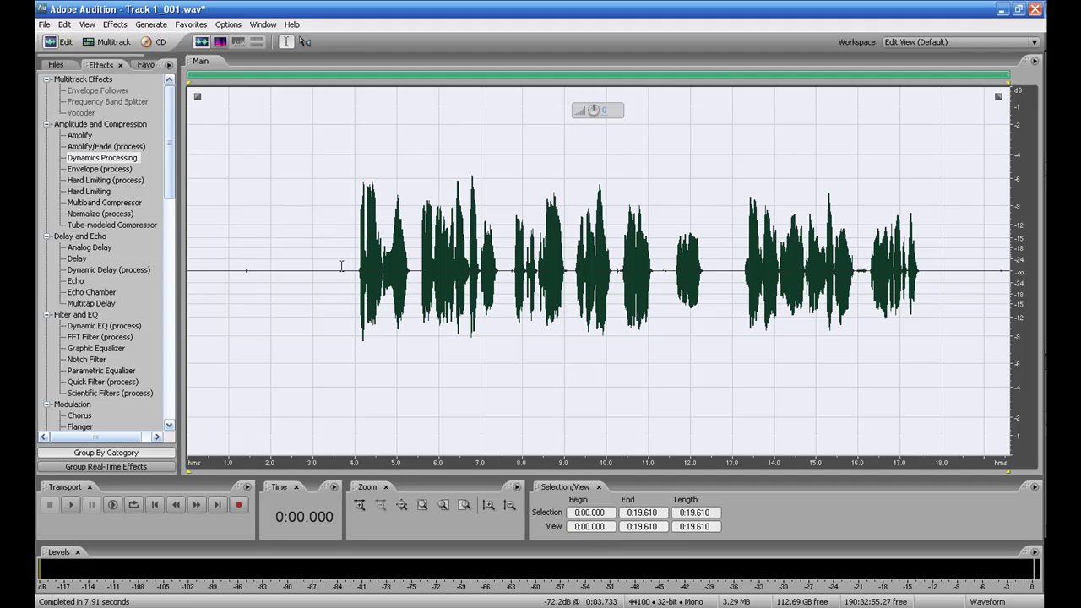
Step: Switch to Multitrack View with the 9 shortcut to return to the Test toot.ses session
key("9")
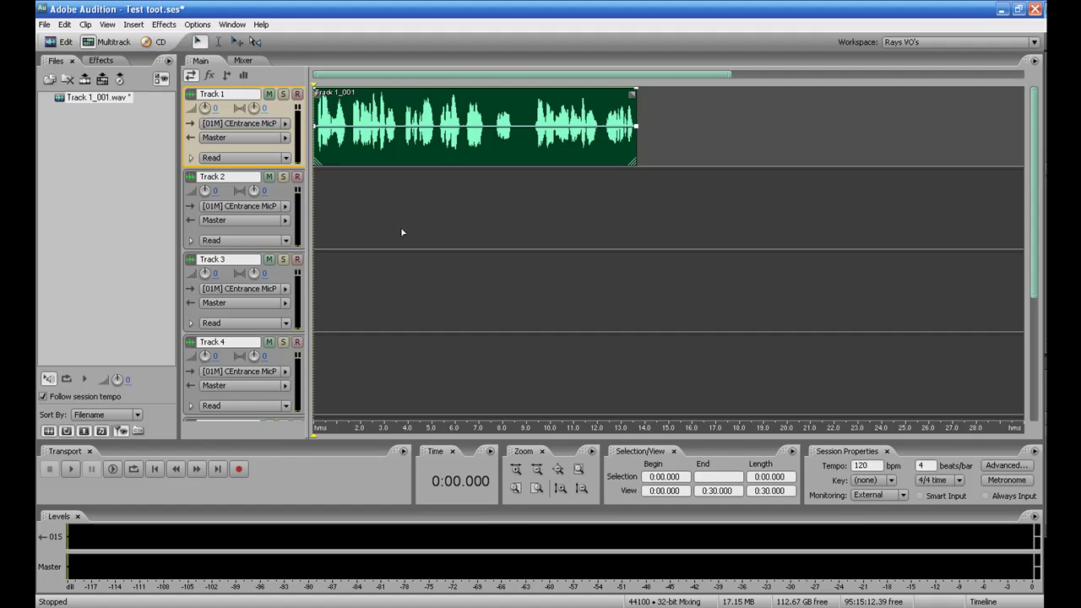
Step: Start an Audio Mix Down export of the session from the File > Export menu
left_click(44, 25)
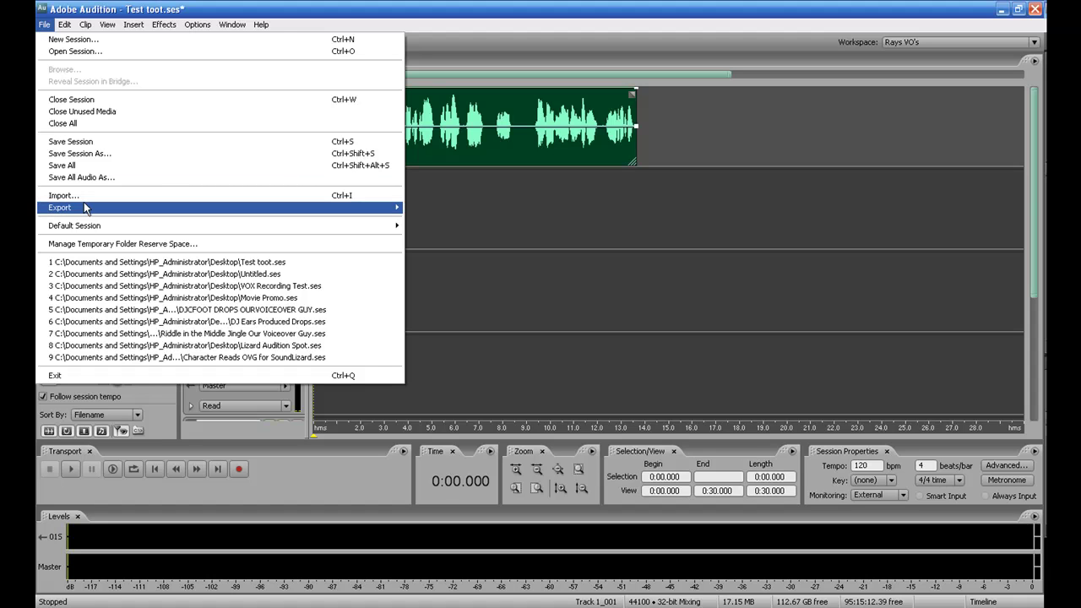
mouse_move(84, 207)
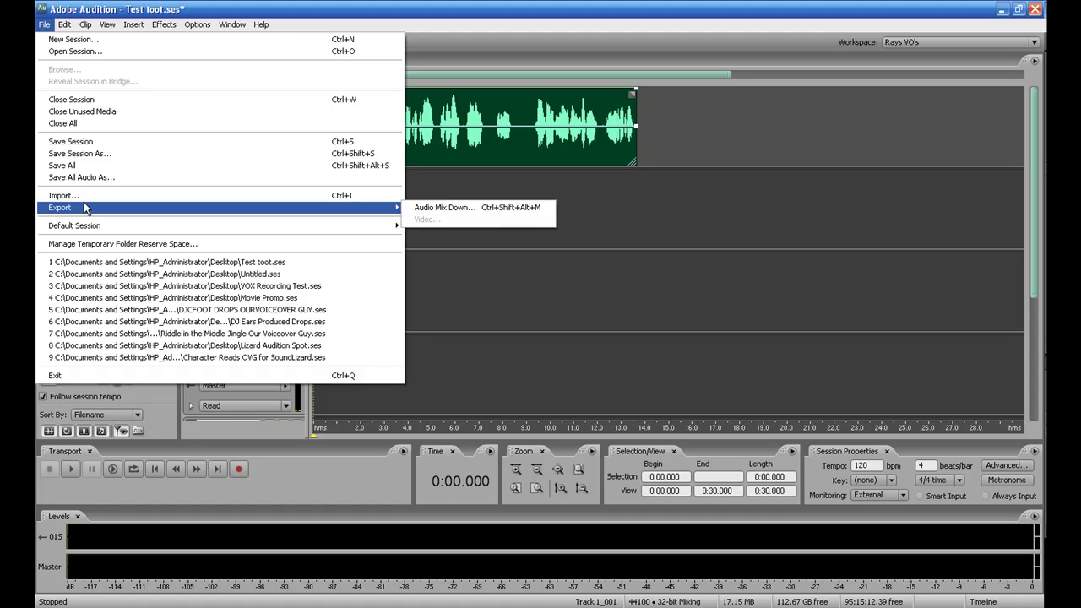
left_click(426, 207)
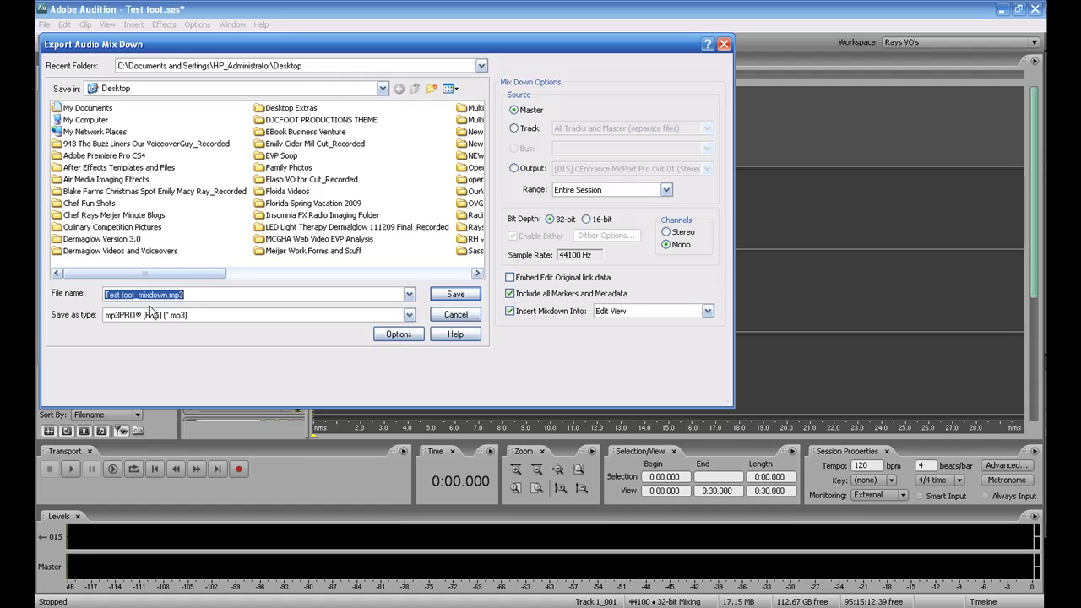
Step: Save the mixdown as mp3PRO (FhG) Test toot_mixdown.mp3, inserting it into Edit View
left_click(409, 315)
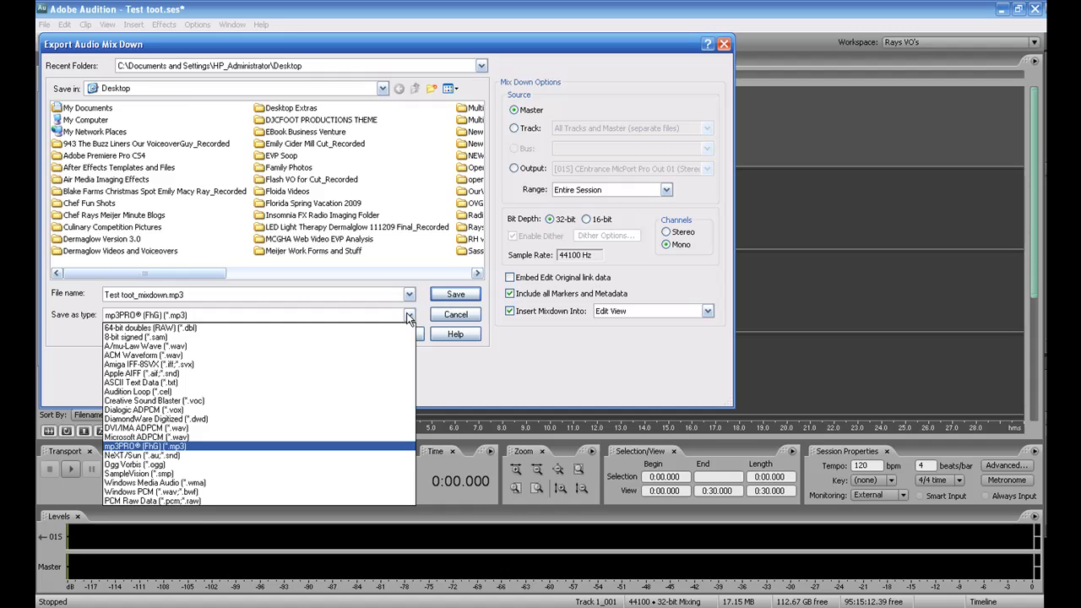
left_click(175, 446)
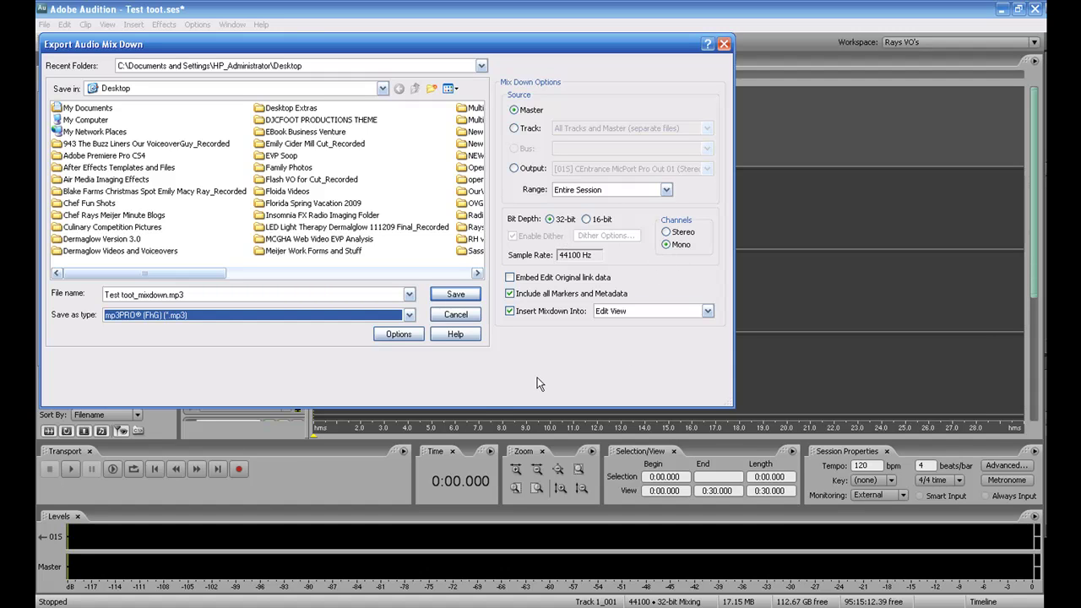
left_click(455, 295)
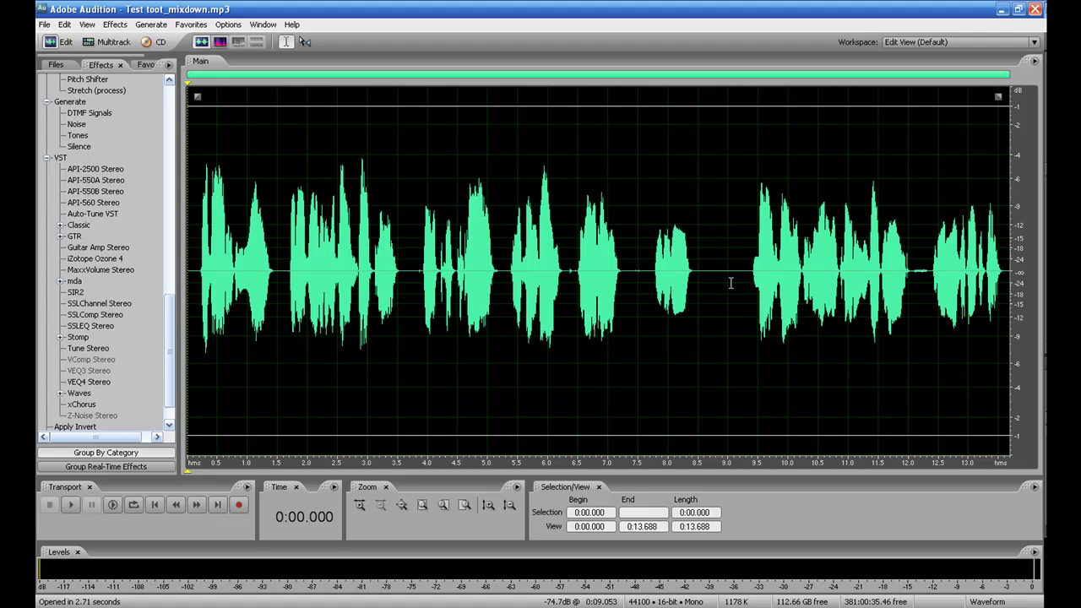
key("space")
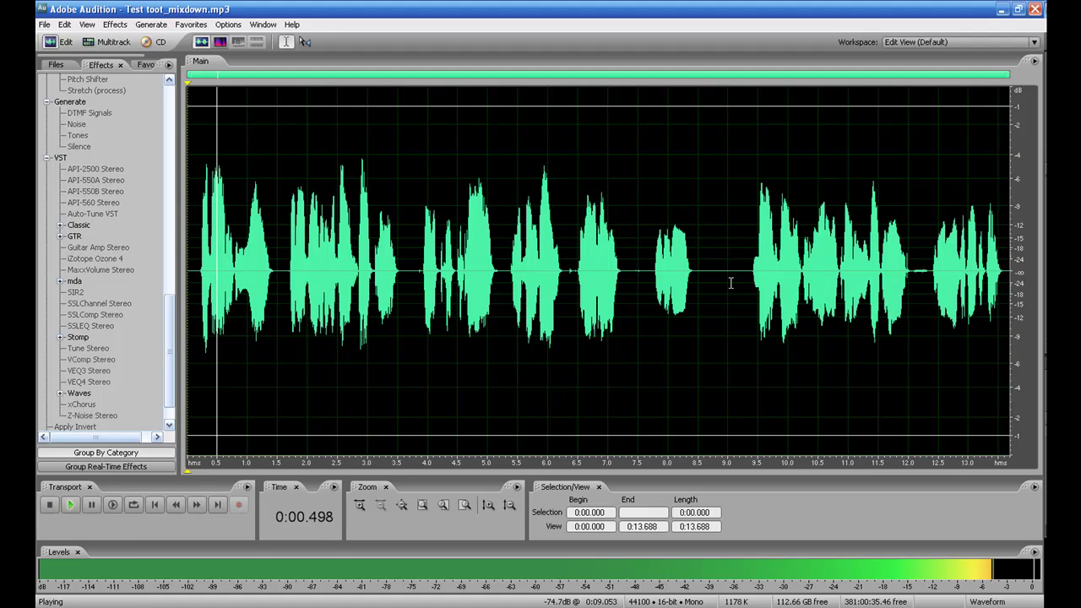
key("space")
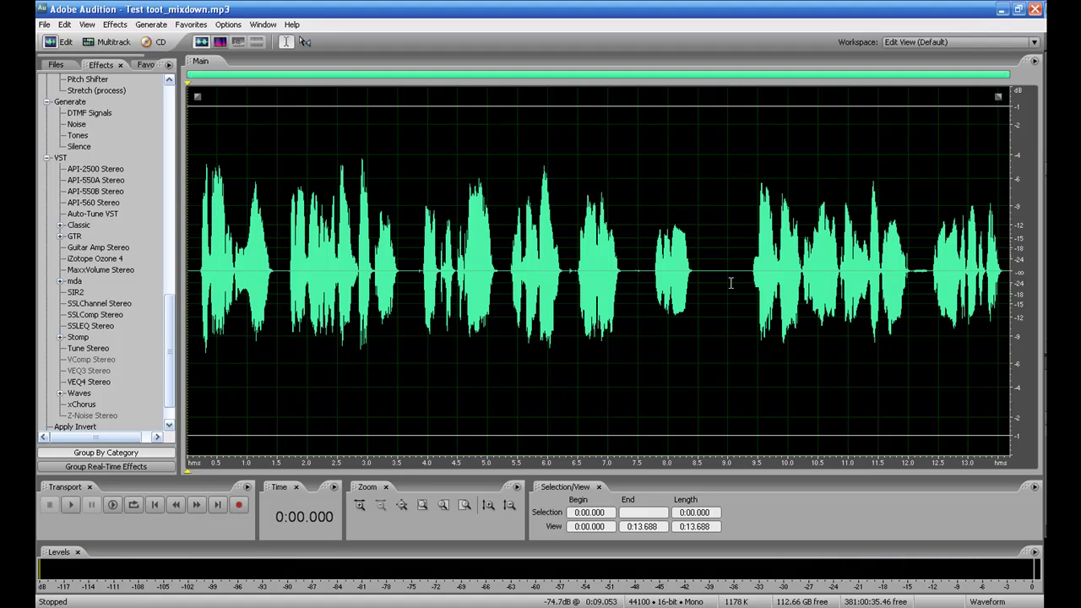